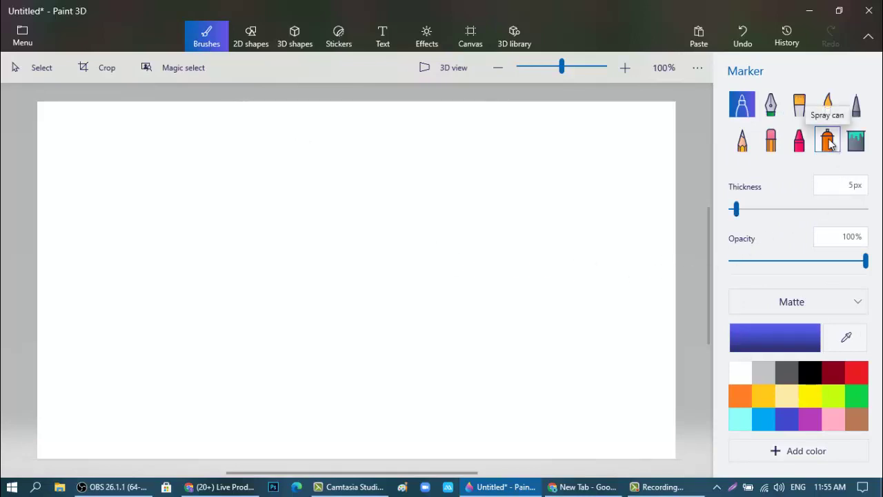
Step: Cover the entire canvas in red with the Spray can at 300 px thickness and 100% opacity
{"action": "left_click", "coordinate": [828, 142]}
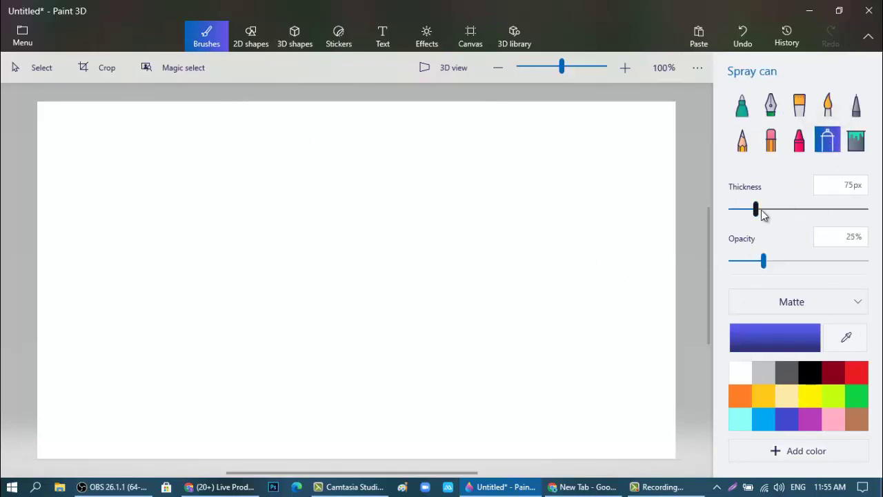
{"action": "left_click_drag", "start_coordinate": [762, 215], "coordinate": [772, 216]}
{"action": "left_click_drag", "start_coordinate": [829, 216], "coordinate": [877, 221]}
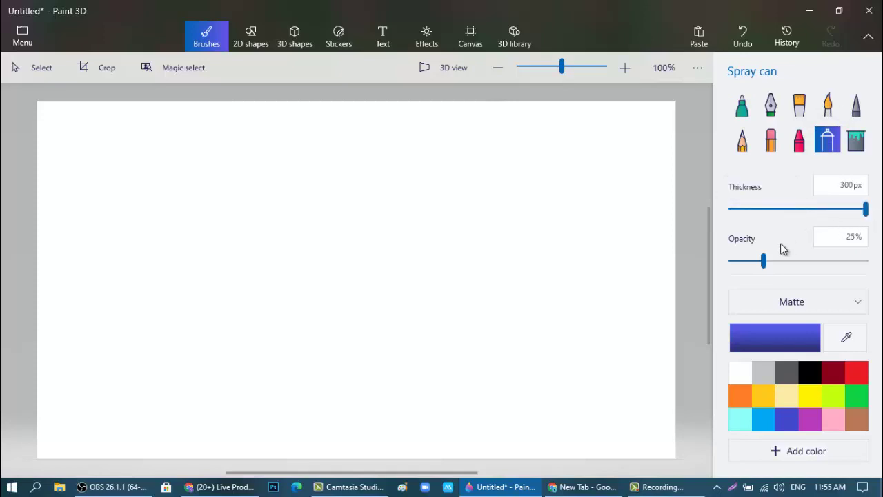
{"action": "left_click_drag", "start_coordinate": [764, 261], "coordinate": [870, 267]}
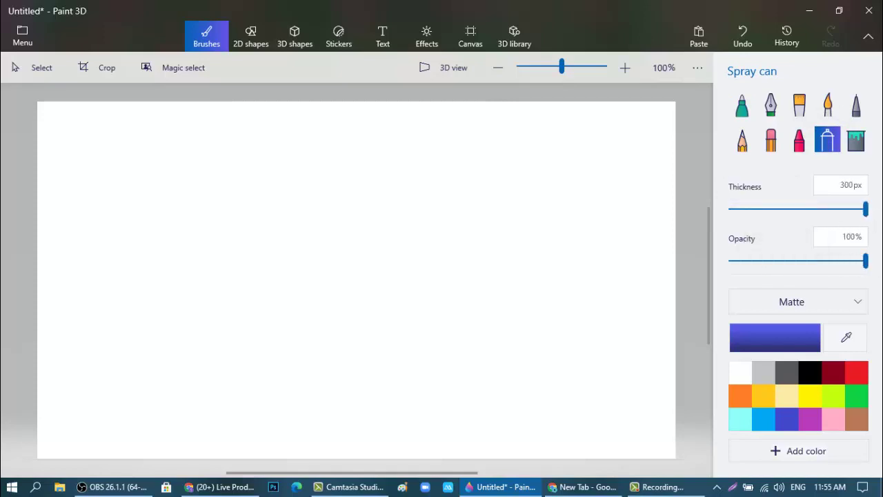
{"action": "left_click", "coordinate": [861, 373]}
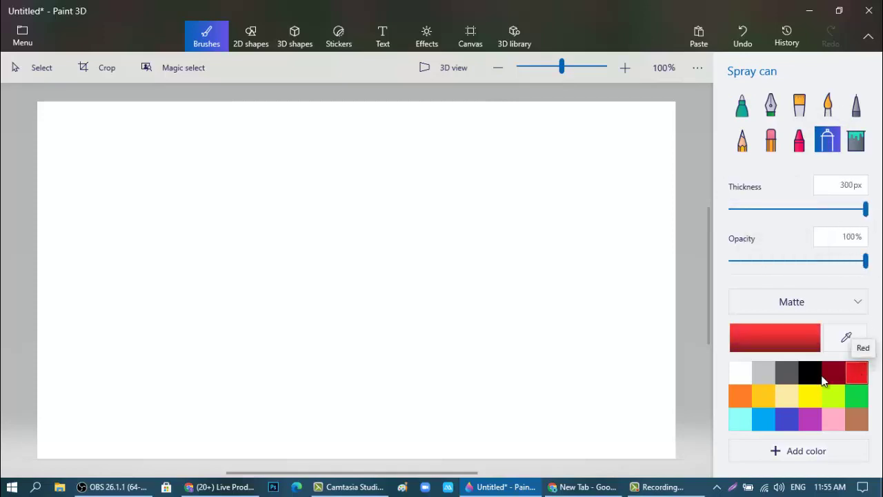
{"action": "mouse_move", "coordinate": [341, 134]}
{"action": "left_mouse_down"}
{"action": "mouse_move", "coordinate": [323, 149]}
{"action": "mouse_move", "coordinate": [300, 120]}
{"action": "mouse_move", "coordinate": [239, 124]}
{"action": "mouse_move", "coordinate": [157, 155]}
{"action": "mouse_move", "coordinate": [74, 106]}
{"action": "mouse_move", "coordinate": [197, 147]}
{"action": "mouse_move", "coordinate": [460, 200]}
{"action": "mouse_move", "coordinate": [617, 208]}
{"action": "mouse_move", "coordinate": [674, 189]}
{"action": "mouse_move", "coordinate": [631, 289]}
{"action": "mouse_move", "coordinate": [515, 226]}
{"action": "mouse_move", "coordinate": [443, 230]}
{"action": "mouse_move", "coordinate": [365, 254]}
{"action": "mouse_move", "coordinate": [303, 292]}
{"action": "mouse_move", "coordinate": [264, 242]}
{"action": "mouse_move", "coordinate": [181, 237]}
{"action": "mouse_move", "coordinate": [124, 269]}
{"action": "mouse_move", "coordinate": [111, 294]}
{"action": "mouse_move", "coordinate": [64, 246]}
{"action": "mouse_move", "coordinate": [29, 282]}
{"action": "mouse_move", "coordinate": [42, 369]}
{"action": "mouse_move", "coordinate": [30, 441]}
{"action": "mouse_move", "coordinate": [104, 448]}
{"action": "mouse_move", "coordinate": [199, 424]}
{"action": "mouse_move", "coordinate": [177, 366]}
{"action": "mouse_move", "coordinate": [182, 413]}
{"action": "mouse_move", "coordinate": [262, 459]}
{"action": "mouse_move", "coordinate": [360, 474]}
{"action": "mouse_move", "coordinate": [382, 404]}
{"action": "mouse_move", "coordinate": [379, 373]}
{"action": "mouse_move", "coordinate": [393, 403]}
{"action": "mouse_move", "coordinate": [429, 432]}
{"action": "mouse_move", "coordinate": [519, 459]}
{"action": "mouse_move", "coordinate": [602, 443]}
{"action": "mouse_move", "coordinate": [658, 411]}
{"action": "mouse_move", "coordinate": [649, 325]}
{"action": "mouse_move", "coordinate": [640, 386]}
{"action": "mouse_move", "coordinate": [699, 379]}
{"action": "left_mouse_up"}
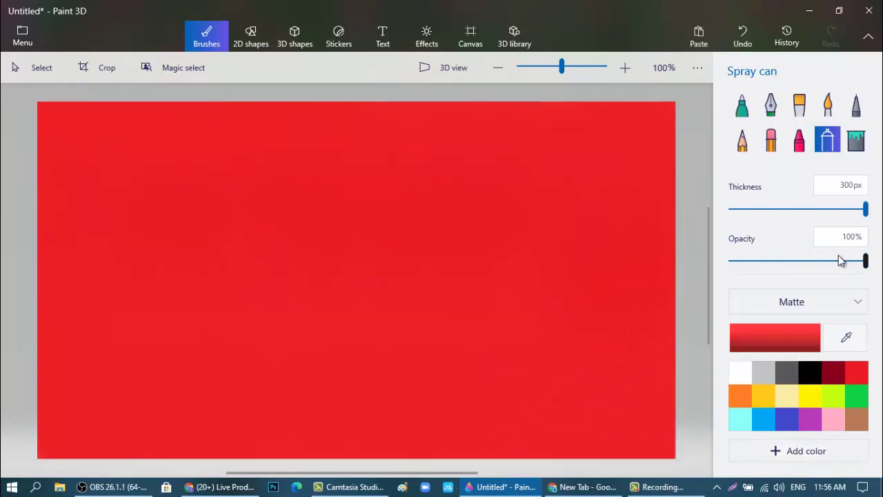
Step: Spray orange at 49% opacity over most of the red canvas, leaving some red showing at the edges
{"action": "left_click", "coordinate": [798, 262]}
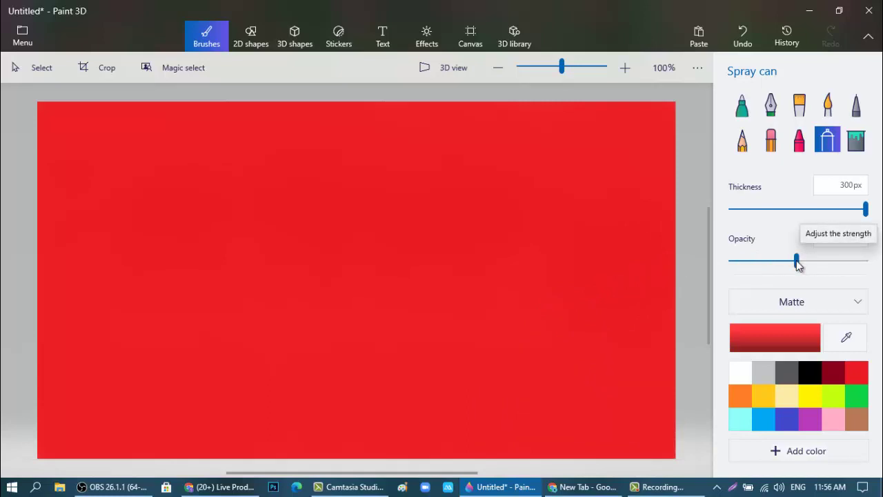
{"action": "left_click", "coordinate": [741, 395]}
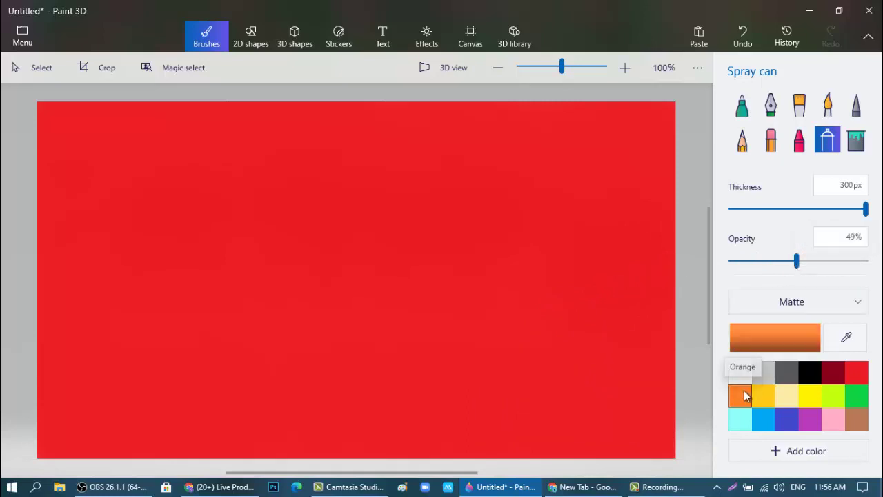
{"action": "mouse_move", "coordinate": [406, 177]}
{"action": "left_mouse_down"}
{"action": "mouse_move", "coordinate": [214, 146]}
{"action": "mouse_move", "coordinate": [56, 216]}
{"action": "mouse_move", "coordinate": [46, 347]}
{"action": "mouse_move", "coordinate": [222, 357]}
{"action": "mouse_move", "coordinate": [521, 243]}
{"action": "mouse_move", "coordinate": [605, 331]}
{"action": "mouse_move", "coordinate": [317, 345]}
{"action": "mouse_move", "coordinate": [144, 394]}
{"action": "mouse_move", "coordinate": [84, 395]}
{"action": "mouse_move", "coordinate": [445, 322]}
{"action": "mouse_move", "coordinate": [572, 347]}
{"action": "mouse_move", "coordinate": [232, 286]}
{"action": "mouse_move", "coordinate": [207, 269]}
{"action": "left_mouse_up"}
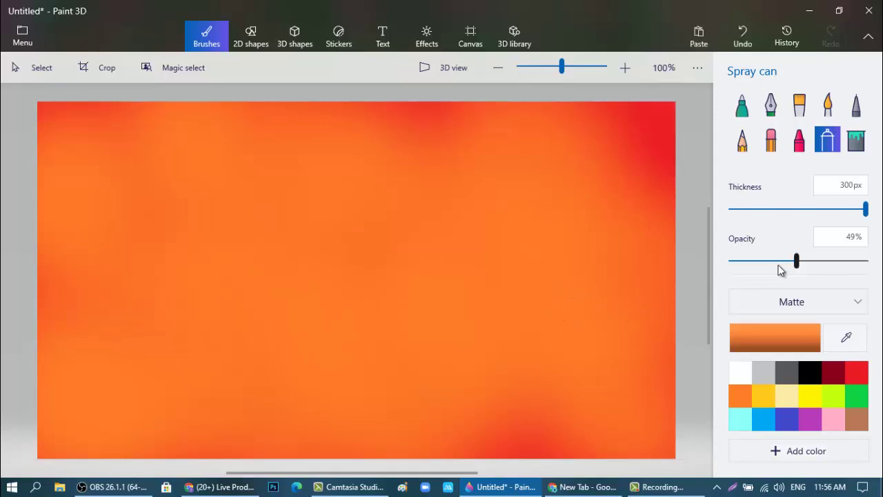
Step: Spray golden yellow at 23% opacity across the middle of the canvas, keeping the edges orange
{"action": "left_click_drag", "start_coordinate": [780, 270], "coordinate": [760, 268]}
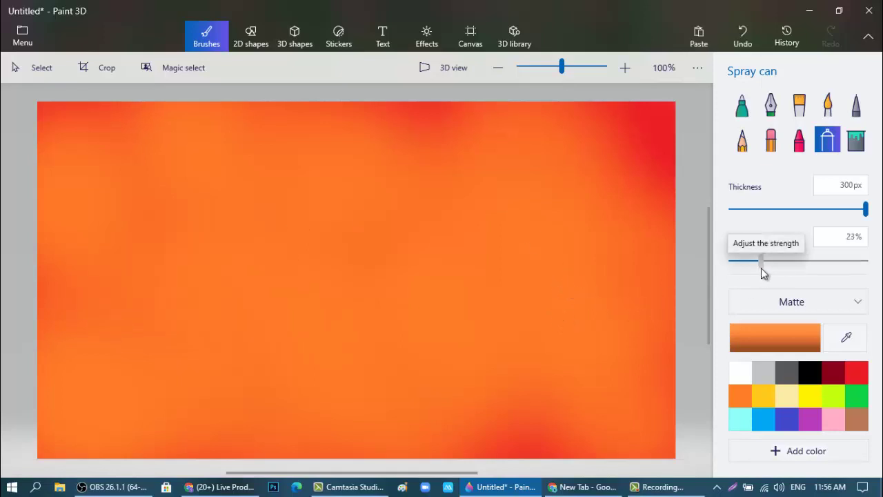
{"action": "left_click", "coordinate": [754, 400]}
{"action": "mouse_move", "coordinate": [285, 199]}
{"action": "left_mouse_down"}
{"action": "mouse_move", "coordinate": [163, 161]}
{"action": "mouse_move", "coordinate": [49, 165]}
{"action": "mouse_move", "coordinate": [51, 254]}
{"action": "mouse_move", "coordinate": [30, 289]}
{"action": "mouse_move", "coordinate": [164, 224]}
{"action": "mouse_move", "coordinate": [410, 143]}
{"action": "mouse_move", "coordinate": [502, 93]}
{"action": "mouse_move", "coordinate": [507, 225]}
{"action": "mouse_move", "coordinate": [497, 247]}
{"action": "mouse_move", "coordinate": [558, 192]}
{"action": "mouse_move", "coordinate": [562, 149]}
{"action": "mouse_move", "coordinate": [630, 180]}
{"action": "mouse_move", "coordinate": [631, 270]}
{"action": "mouse_move", "coordinate": [478, 225]}
{"action": "mouse_move", "coordinate": [422, 222]}
{"action": "mouse_move", "coordinate": [417, 297]}
{"action": "mouse_move", "coordinate": [285, 334]}
{"action": "mouse_move", "coordinate": [32, 350]}
{"action": "mouse_move", "coordinate": [156, 382]}
{"action": "mouse_move", "coordinate": [235, 327]}
{"action": "mouse_move", "coordinate": [686, 260]}
{"action": "mouse_move", "coordinate": [431, 301]}
{"action": "left_mouse_up"}
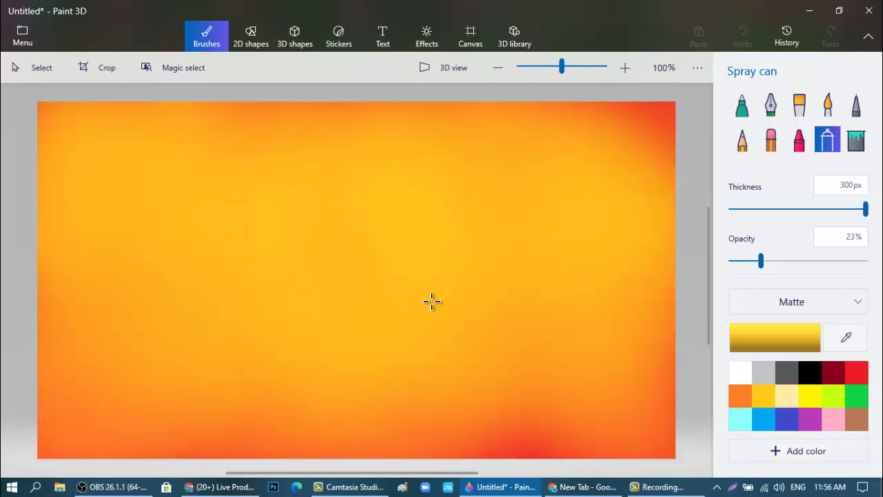
{"action": "left_click_drag", "start_coordinate": [478, 179], "coordinate": [506, 237]}
Step: Spray yellow at 10% opacity over the centre and lower part of the canvas to form a glowing gradient
{"action": "left_click", "coordinate": [808, 395]}
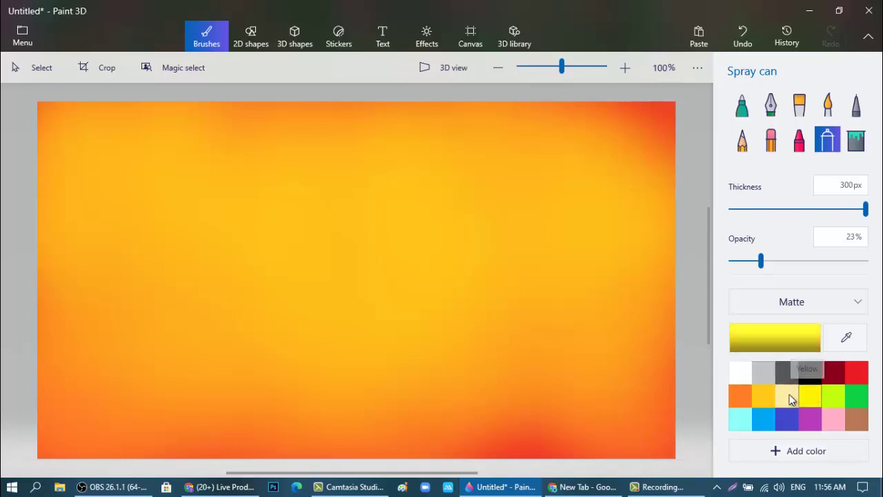
{"action": "left_click_drag", "start_coordinate": [760, 262], "coordinate": [744, 267]}
{"action": "mouse_move", "coordinate": [379, 172]}
{"action": "left_mouse_down"}
{"action": "mouse_move", "coordinate": [275, 71]}
{"action": "mouse_move", "coordinate": [340, 83]}
{"action": "mouse_move", "coordinate": [196, 237]}
{"action": "mouse_move", "coordinate": [179, 333]}
{"action": "left_mouse_up"}
{"action": "mouse_move", "coordinate": [451, 162]}
{"action": "left_mouse_down"}
{"action": "mouse_move", "coordinate": [557, 236]}
{"action": "mouse_move", "coordinate": [634, 118]}
{"action": "mouse_move", "coordinate": [674, 84]}
{"action": "mouse_move", "coordinate": [670, 225]}
{"action": "left_mouse_up"}
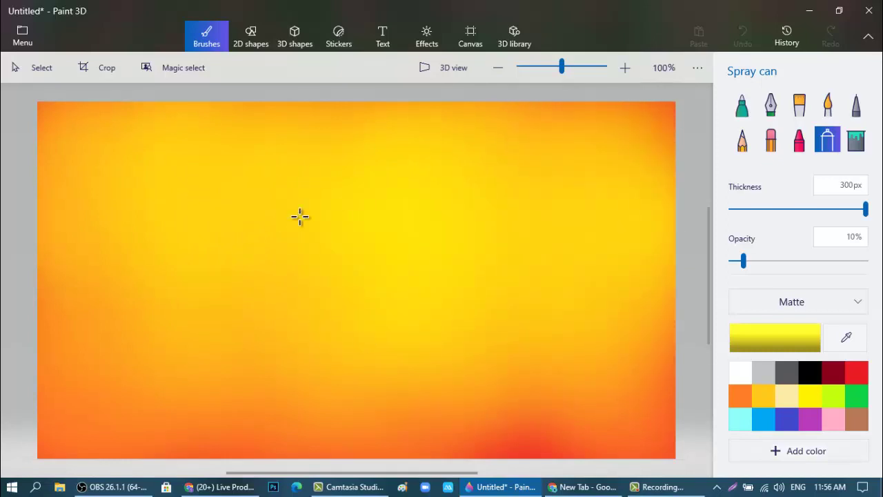
{"action": "mouse_move", "coordinate": [300, 216]}
{"action": "left_mouse_down"}
{"action": "mouse_move", "coordinate": [223, 256]}
{"action": "mouse_move", "coordinate": [153, 363]}
{"action": "mouse_move", "coordinate": [248, 420]}
{"action": "mouse_move", "coordinate": [309, 438]}
{"action": "mouse_move", "coordinate": [354, 411]}
{"action": "mouse_move", "coordinate": [475, 383]}
{"action": "mouse_move", "coordinate": [593, 384]}
{"action": "mouse_move", "coordinate": [641, 421]}
{"action": "mouse_move", "coordinate": [586, 419]}
{"action": "mouse_move", "coordinate": [296, 340]}
{"action": "left_mouse_up"}
{"action": "left_click_drag", "start_coordinate": [115, 397], "coordinate": [193, 335]}
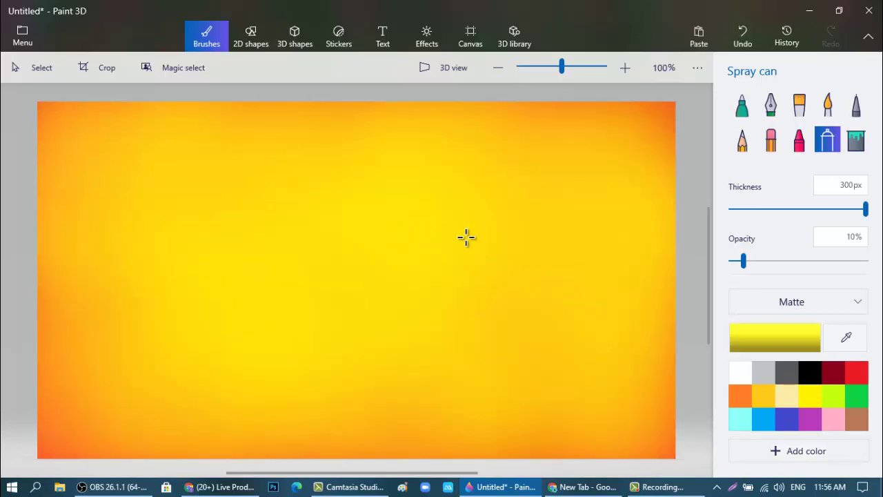
Step: Spray soft orange around the canvas's upper and outer areas and brighten the centre again with yellow
{"action": "left_click", "coordinate": [734, 395]}
{"action": "mouse_move", "coordinate": [642, 276]}
{"action": "left_mouse_down"}
{"action": "mouse_move", "coordinate": [603, 174]}
{"action": "mouse_move", "coordinate": [575, 157]}
{"action": "mouse_move", "coordinate": [403, 154]}
{"action": "mouse_move", "coordinate": [260, 132]}
{"action": "mouse_move", "coordinate": [176, 99]}
{"action": "mouse_move", "coordinate": [115, 103]}
{"action": "mouse_move", "coordinate": [341, 253]}
{"action": "mouse_move", "coordinate": [554, 251]}
{"action": "mouse_move", "coordinate": [568, 214]}
{"action": "left_mouse_up"}
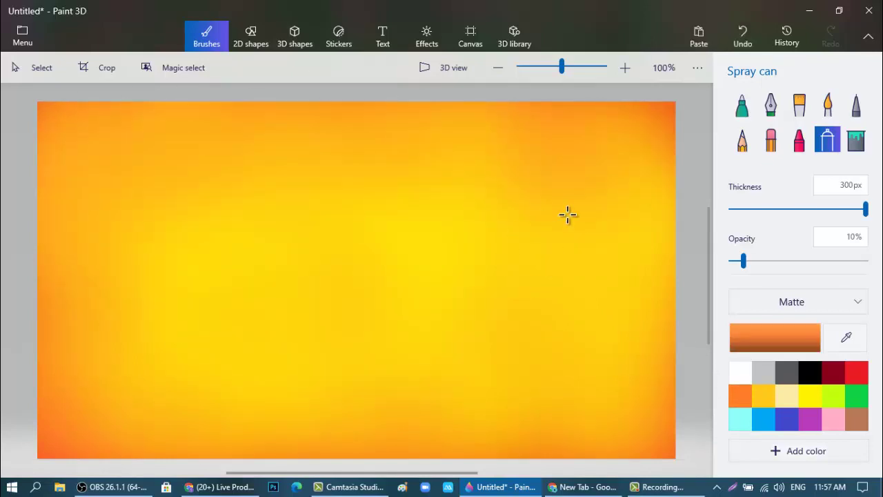
{"action": "left_click", "coordinate": [764, 395]}
{"action": "left_click_drag", "start_coordinate": [411, 278], "coordinate": [364, 257]}
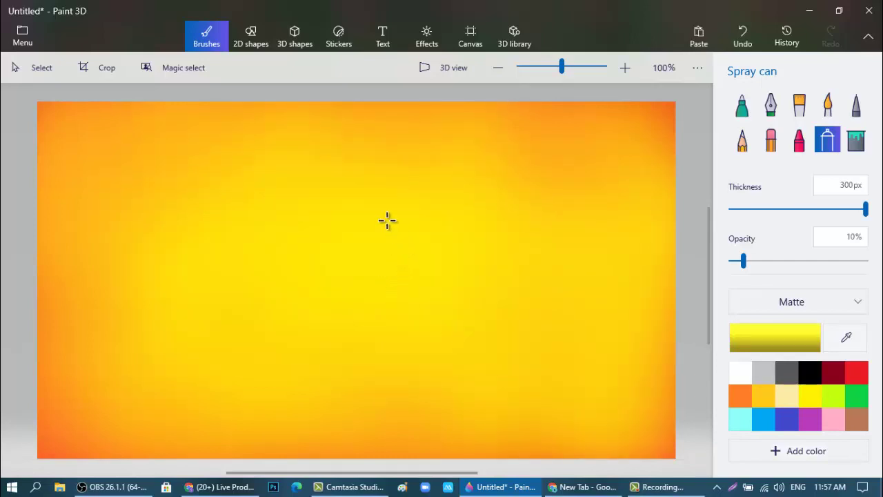
Step: Draw a 2D circle near the middle of the canvas and move it up to the upper centre
{"action": "left_click", "coordinate": [257, 43]}
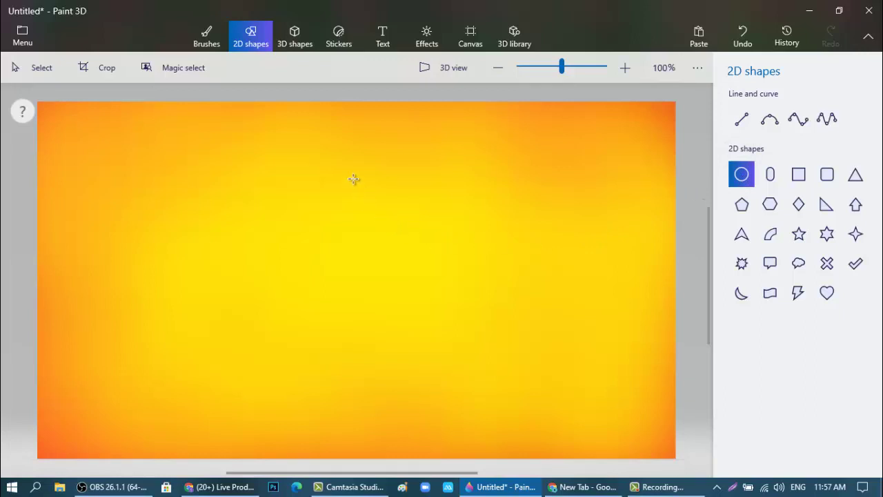
{"action": "left_click_drag", "start_coordinate": [353, 179], "coordinate": [456, 286]}
{"action": "left_click_drag", "start_coordinate": [418, 250], "coordinate": [432, 216]}
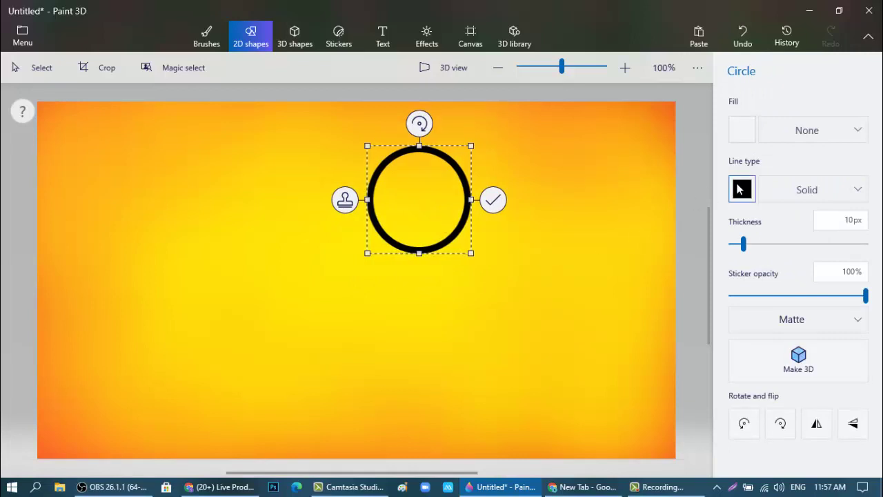
Step: Give the circle a white outline and a solid white fill
{"action": "left_click", "coordinate": [740, 190]}
{"action": "left_click", "coordinate": [685, 239]}
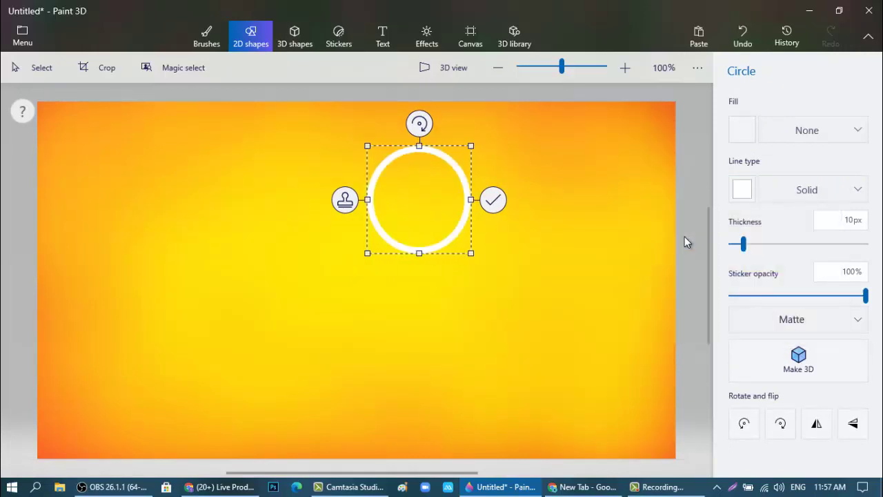
{"action": "left_click", "coordinate": [741, 131]}
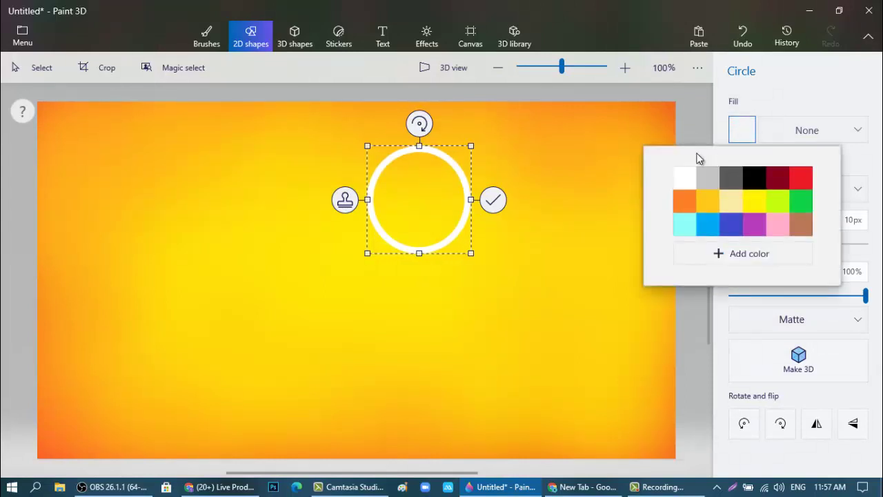
{"action": "left_click", "coordinate": [684, 177]}
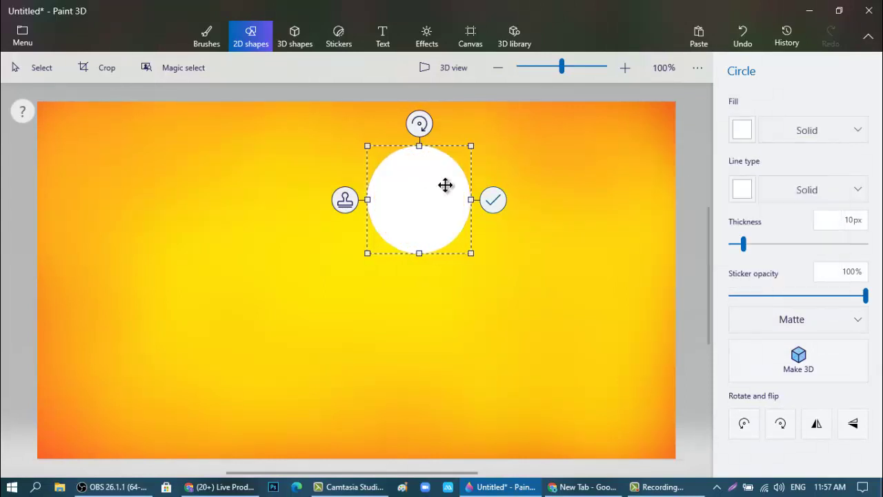
Step: Shrink the white circle slightly, adjust its position in the upper sky, and commit it to the canvas
{"action": "left_click_drag", "start_coordinate": [366, 145], "coordinate": [395, 174]}
{"action": "mouse_move", "coordinate": [421, 213]}
{"action": "left_mouse_down"}
{"action": "mouse_move", "coordinate": [412, 207]}
{"action": "mouse_move", "coordinate": [432, 206]}
{"action": "left_mouse_up"}
{"action": "left_click", "coordinate": [454, 295]}
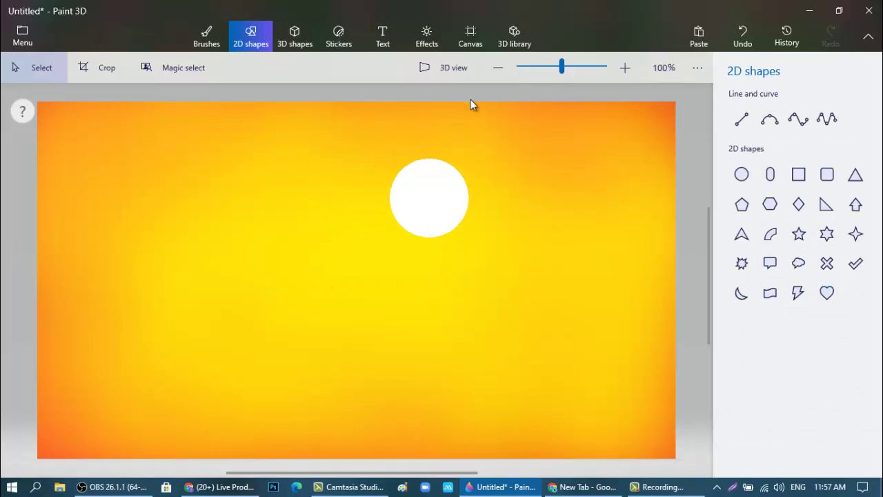
Step: Search the 3D library for "tree" and insert the Tree with Falling Leaves model
{"action": "left_click", "coordinate": [507, 43]}
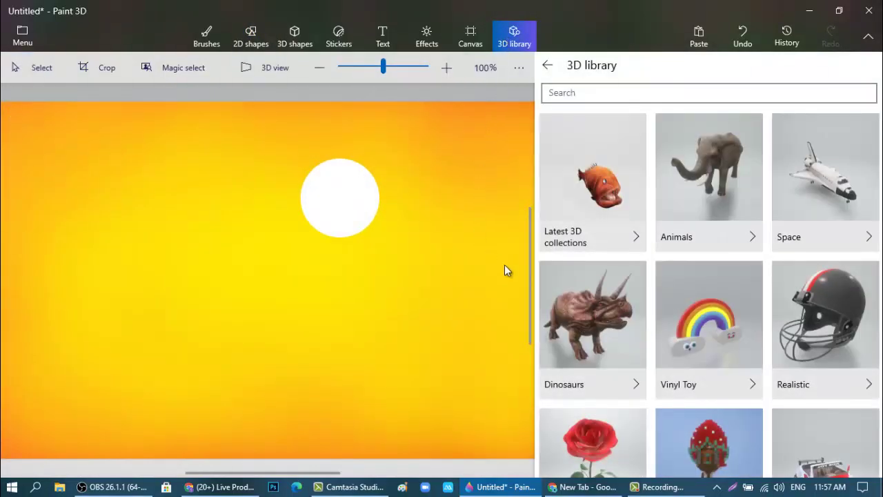
{"action": "left_click", "coordinate": [732, 94]}
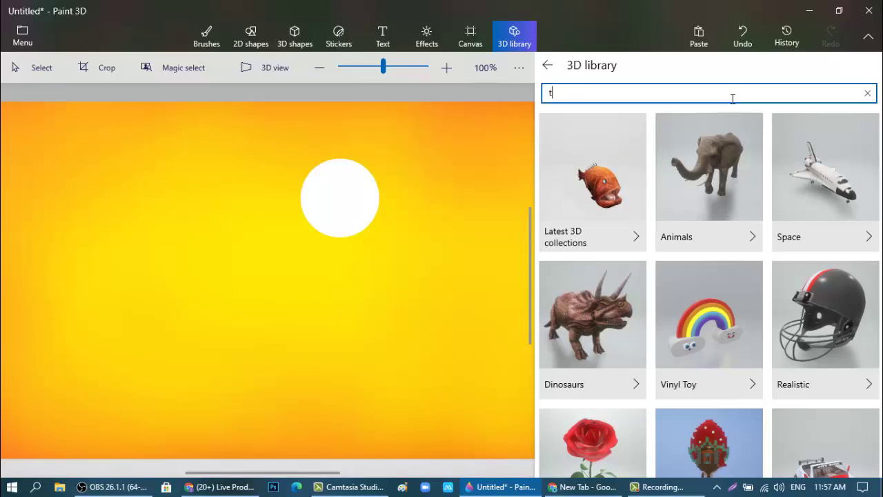
{"action": "key", "text": "Return"}
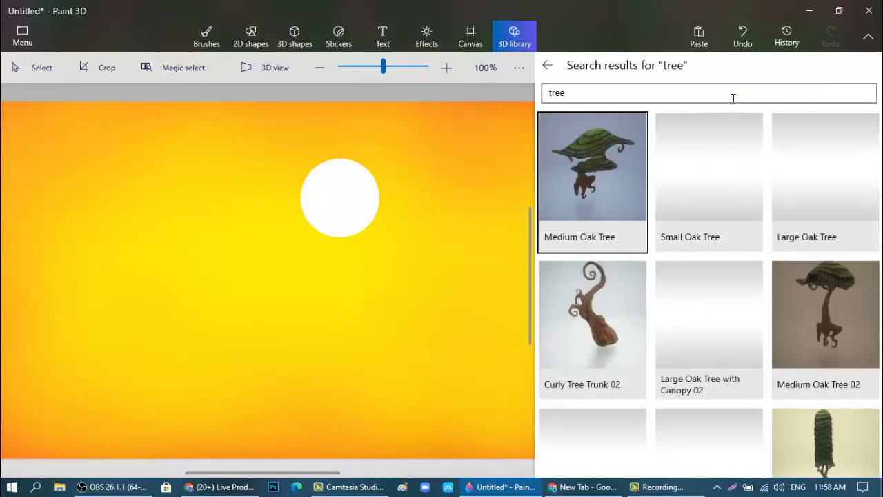
{"action": "scroll", "coordinate": [729, 174], "scroll_direction": "down", "scroll_amount": 4}
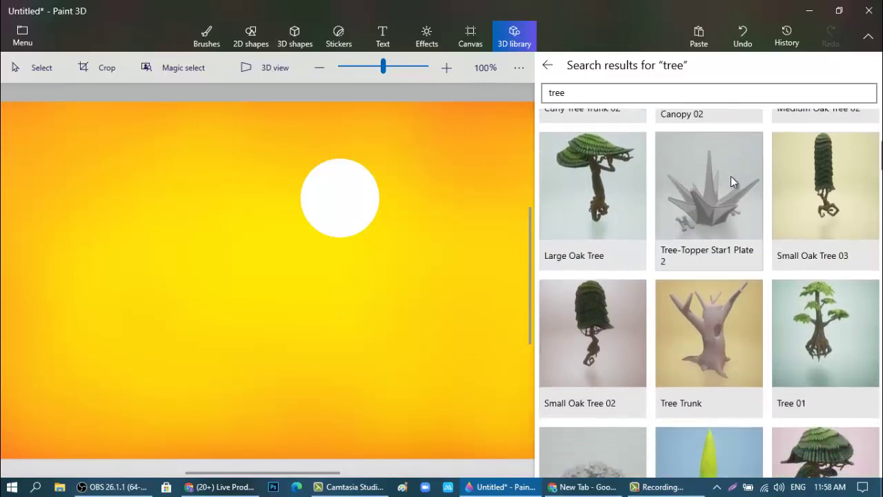
{"action": "scroll", "coordinate": [731, 176], "scroll_direction": "down", "scroll_amount": 5}
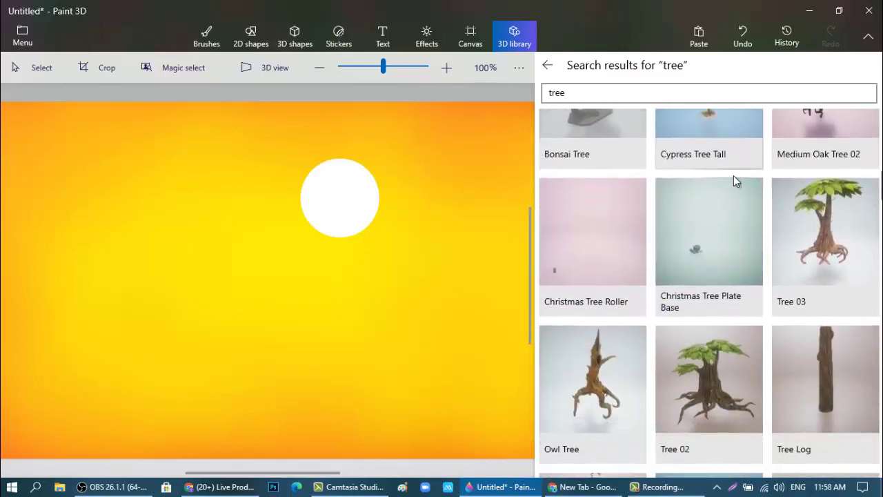
{"action": "scroll", "coordinate": [734, 181], "scroll_direction": "down", "scroll_amount": 8}
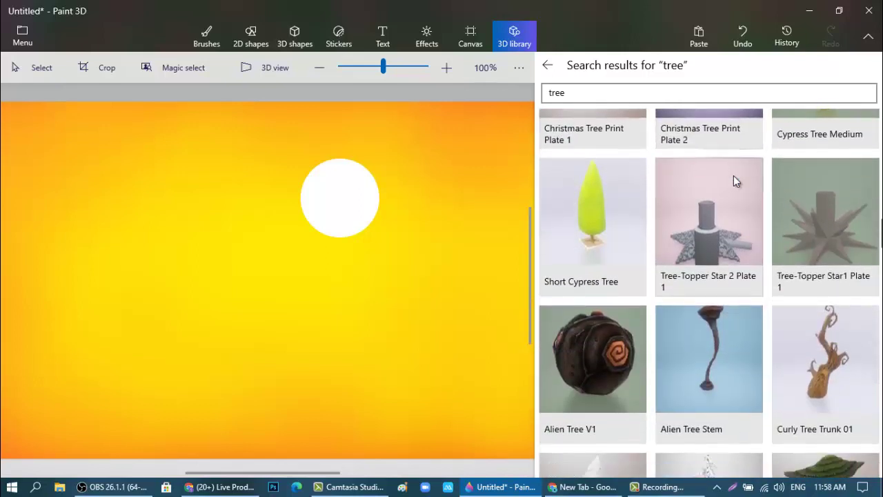
{"action": "scroll", "coordinate": [733, 181], "scroll_direction": "down", "scroll_amount": 12}
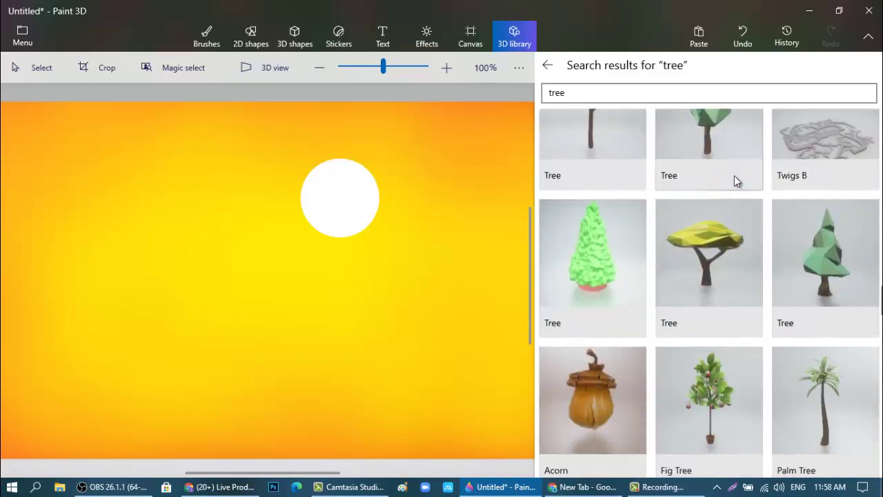
{"action": "scroll", "coordinate": [734, 181], "scroll_direction": "down", "scroll_amount": 12}
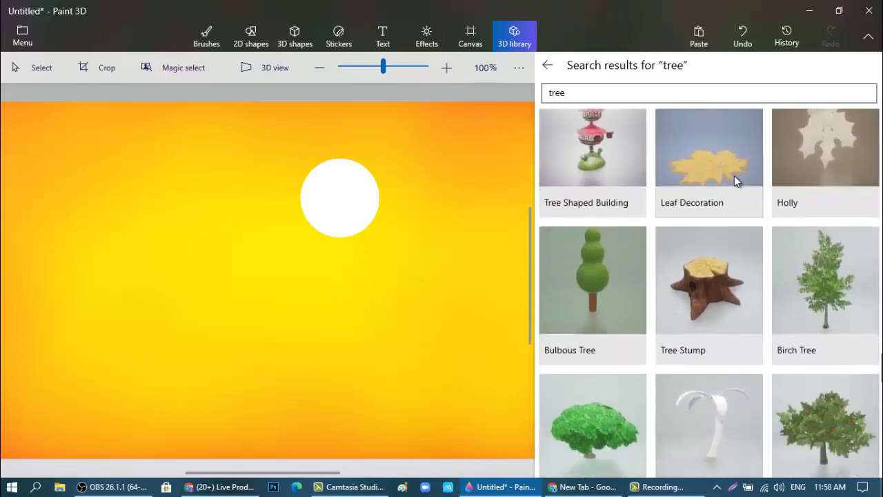
{"action": "scroll", "coordinate": [734, 177], "scroll_direction": "down", "scroll_amount": 10}
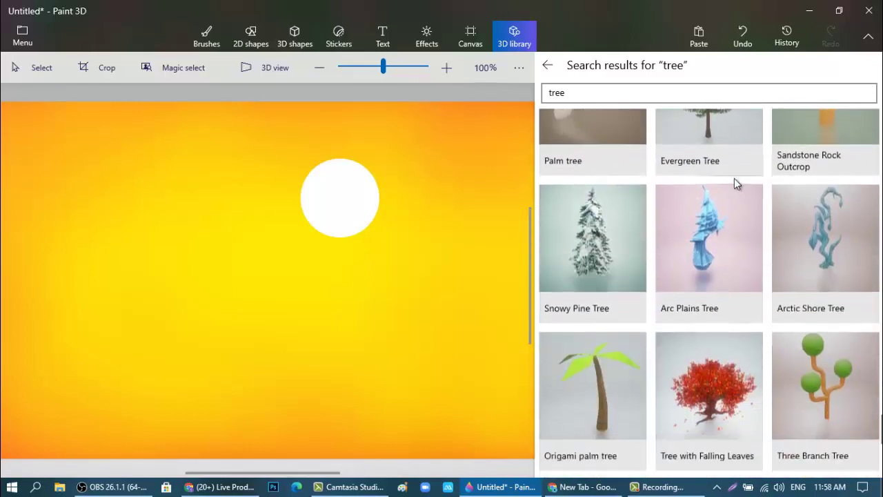
{"action": "scroll", "coordinate": [734, 180], "scroll_direction": "down", "scroll_amount": 2}
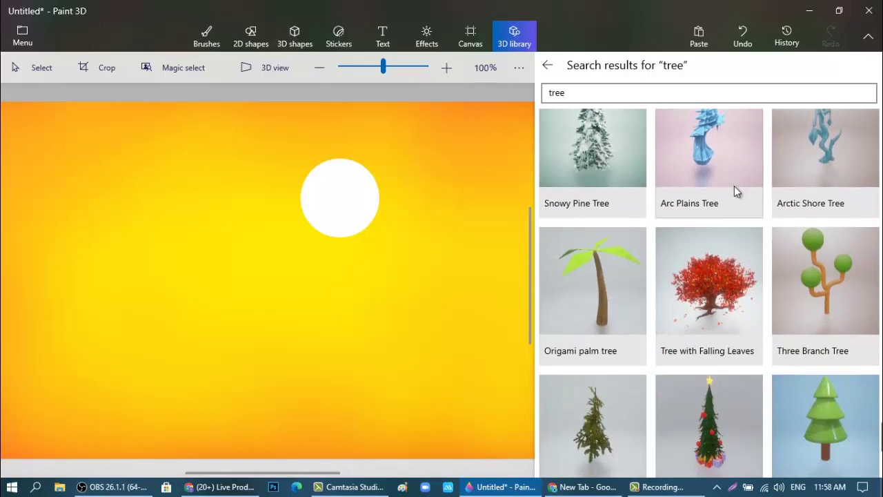
{"action": "left_click", "coordinate": [707, 299]}
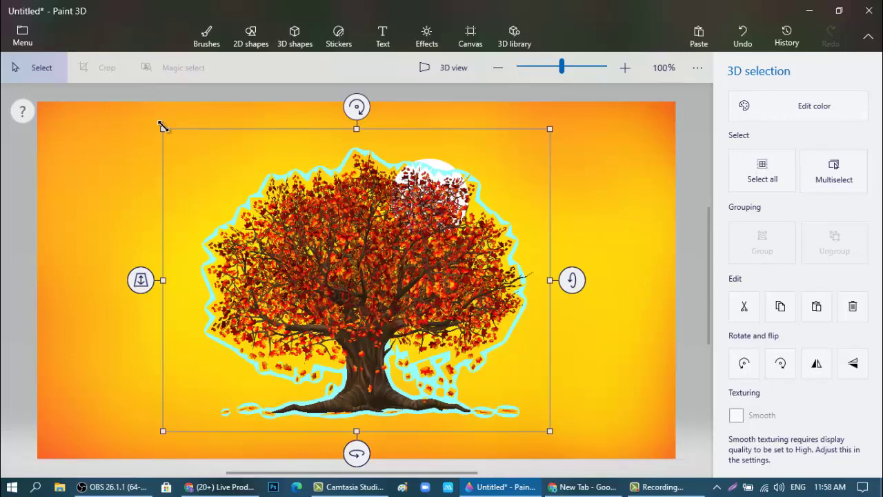
Step: Scale the tree down, move it to the left side of the canvas, and stretch it taller up to the canvas's top edge
{"action": "left_click_drag", "start_coordinate": [164, 129], "coordinate": [261, 206]}
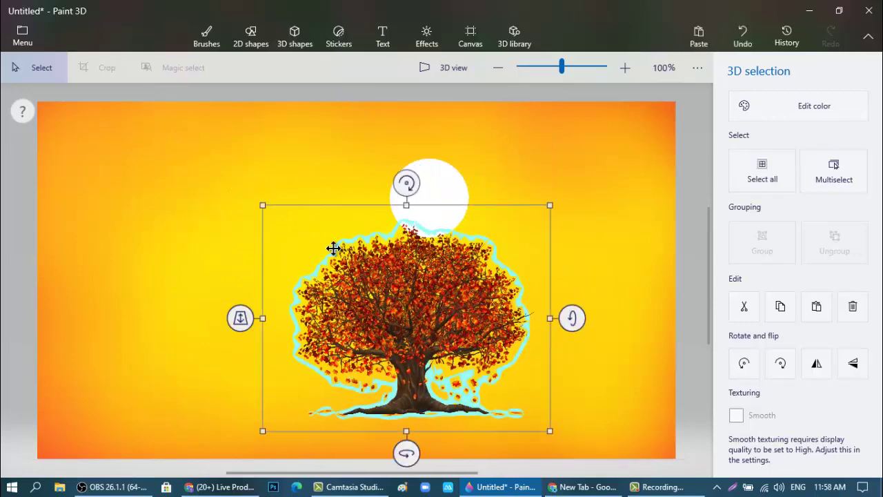
{"action": "left_click_drag", "start_coordinate": [367, 298], "coordinate": [178, 249]}
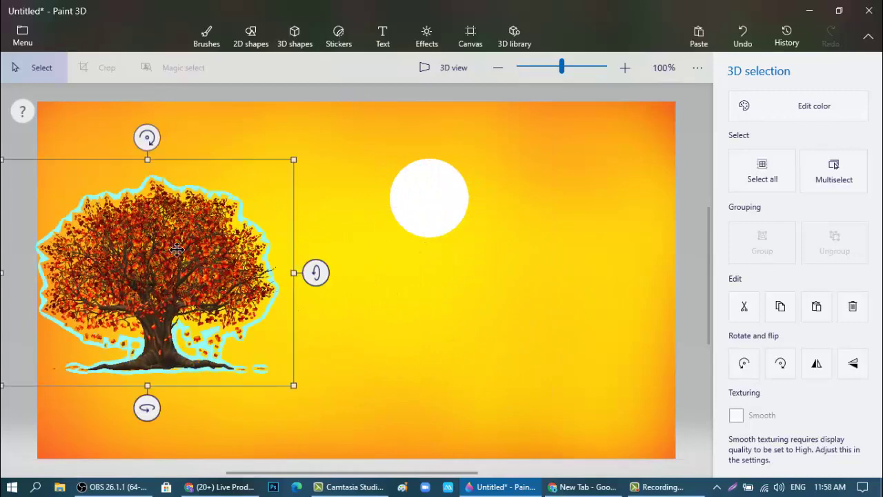
{"action": "left_click_drag", "start_coordinate": [150, 158], "coordinate": [168, 99]}
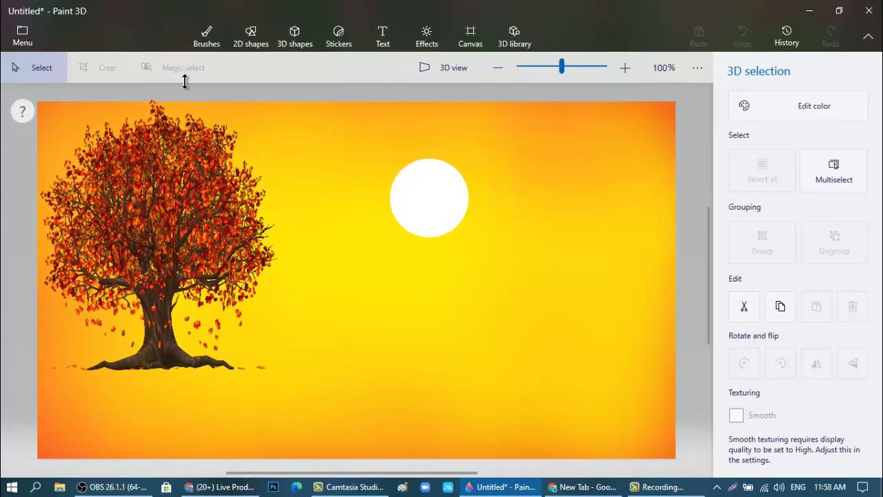
Step: Stretch the tree wider toward the sun and taller toward the canvas's lower edge, keeping it against the canvas's left edge
{"action": "left_click_drag", "start_coordinate": [293, 228], "coordinate": [359, 241]}
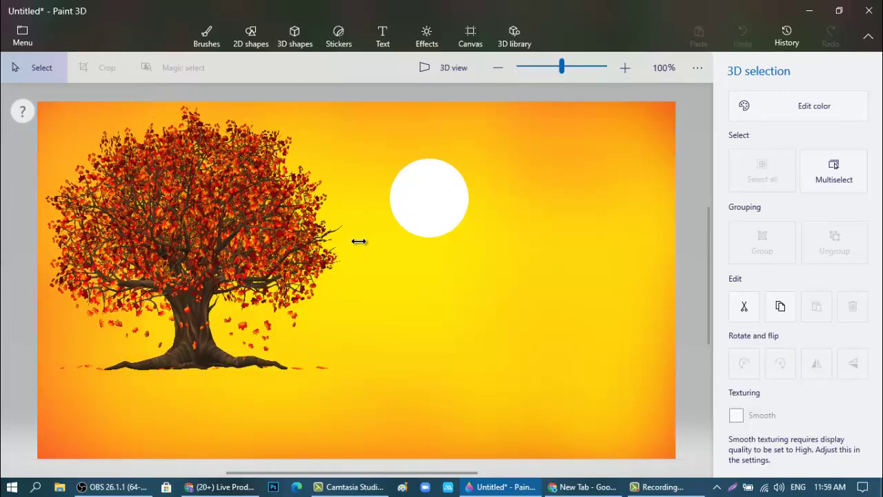
{"action": "left_click_drag", "start_coordinate": [186, 391], "coordinate": [221, 431]}
{"action": "mouse_move", "coordinate": [175, 273]}
{"action": "left_mouse_down"}
{"action": "mouse_move", "coordinate": [172, 282]}
{"action": "mouse_move", "coordinate": [199, 289]}
{"action": "mouse_move", "coordinate": [184, 286]}
{"action": "left_mouse_up"}
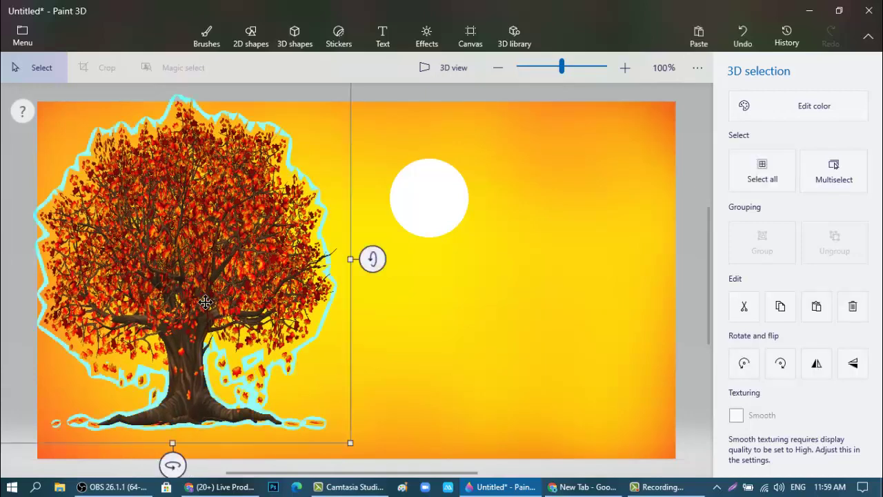
{"action": "left_click_drag", "start_coordinate": [351, 260], "coordinate": [381, 288]}
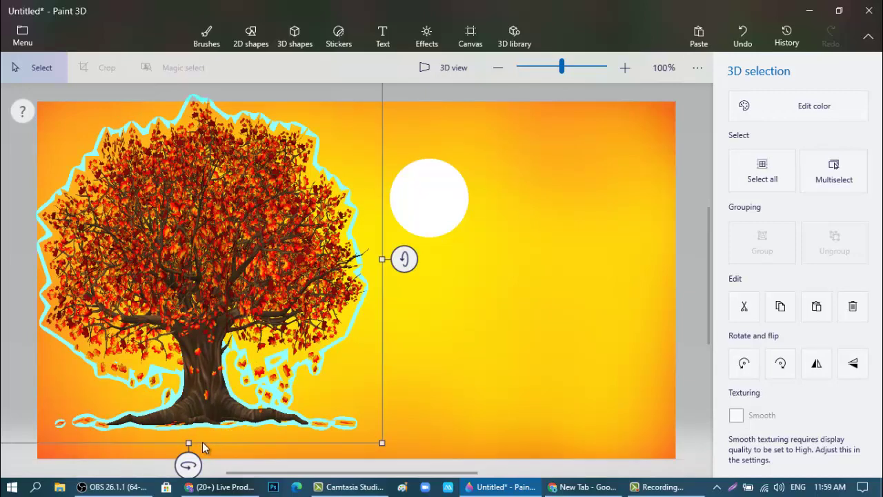
{"action": "left_click", "coordinate": [203, 447]}
{"action": "left_click", "coordinate": [210, 311]}
{"action": "left_click_drag", "start_coordinate": [192, 442], "coordinate": [198, 454]}
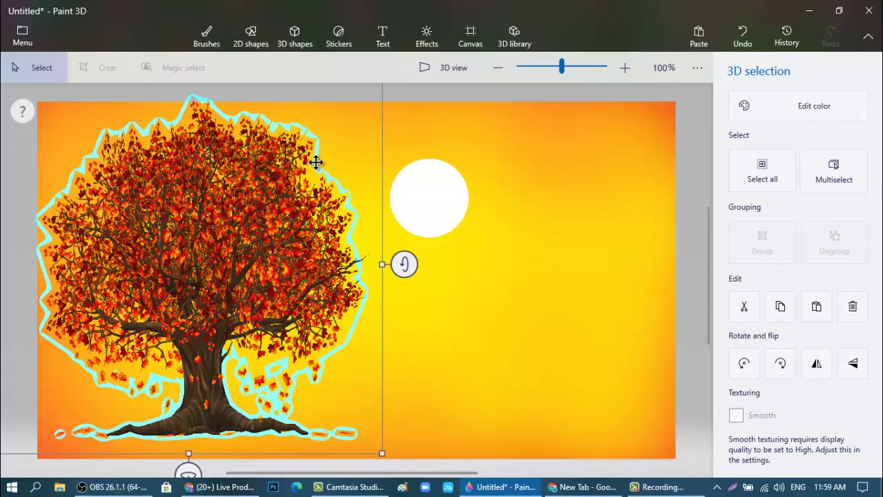
{"action": "left_click", "coordinate": [231, 181]}
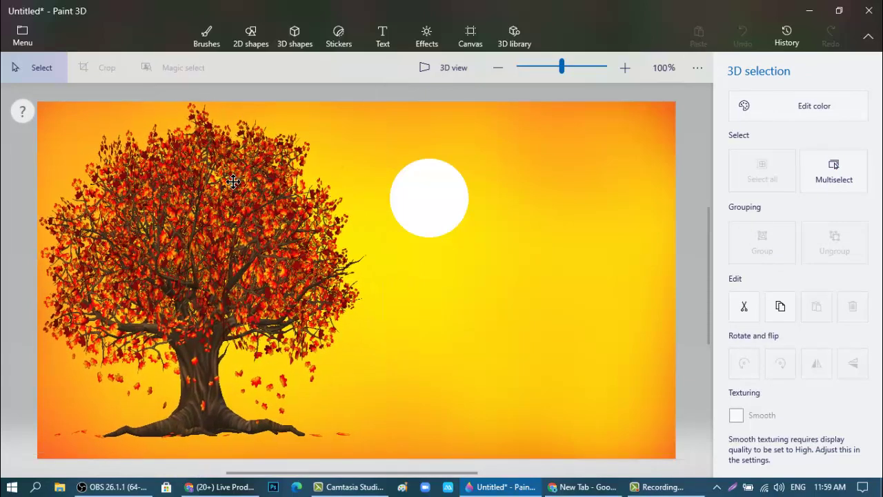
Step: Widen the tree a little more, extend its roots down to the canvas's lower edge, and deselect it
{"action": "left_click", "coordinate": [231, 181]}
{"action": "left_click_drag", "start_coordinate": [376, 269], "coordinate": [398, 270]}
{"action": "mouse_move", "coordinate": [204, 455]}
{"action": "left_mouse_down"}
{"action": "mouse_move", "coordinate": [198, 450]}
{"action": "mouse_move", "coordinate": [203, 460]}
{"action": "left_mouse_up"}
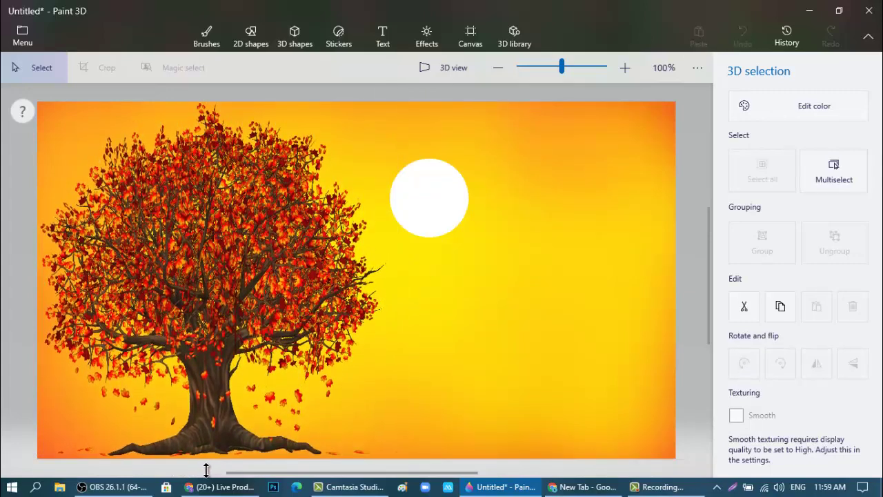
{"action": "left_click", "coordinate": [262, 310]}
{"action": "left_click", "coordinate": [289, 295]}
{"action": "key", "text": "ctrl+w"}
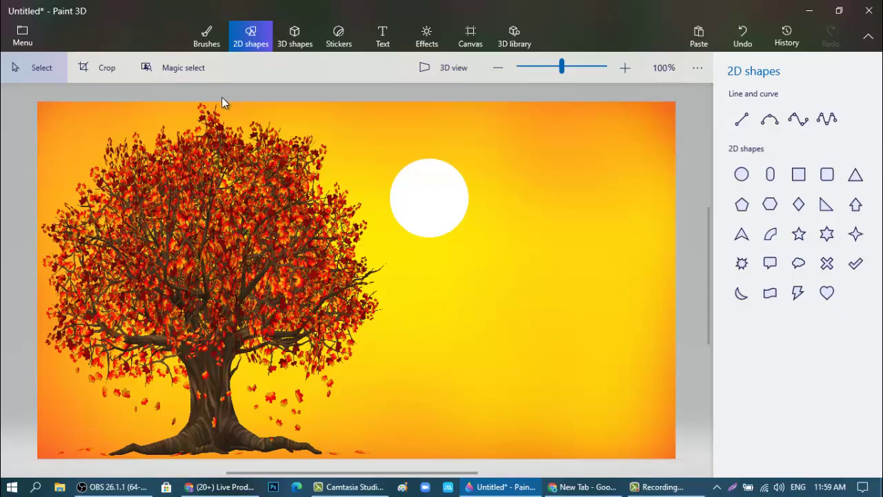
Step: Paint uneven black ground behind the tree's roots along the canvas's lower edge with the Marker at 29 px thickness and 100% opacity
{"action": "left_click", "coordinate": [207, 34]}
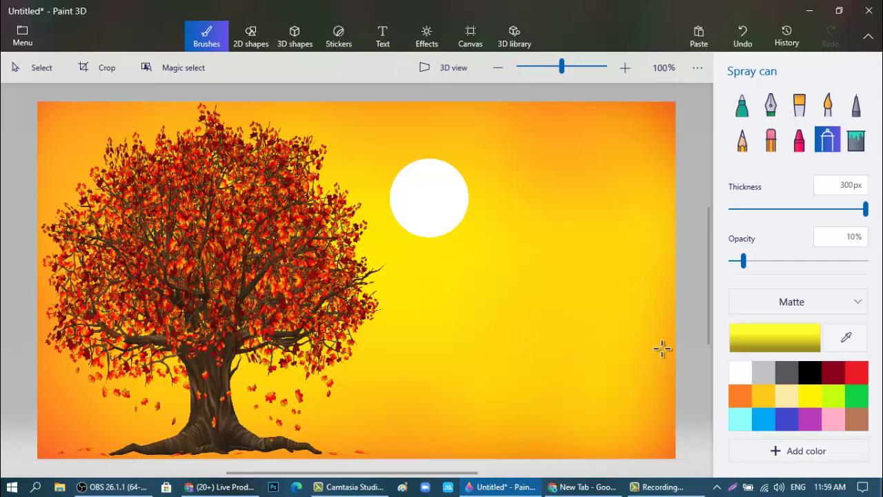
{"action": "left_click", "coordinate": [804, 376]}
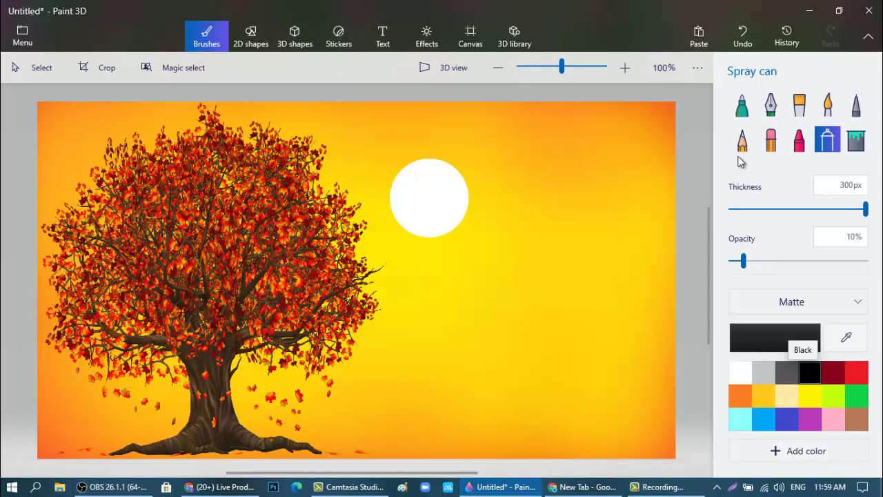
{"action": "left_click", "coordinate": [743, 111]}
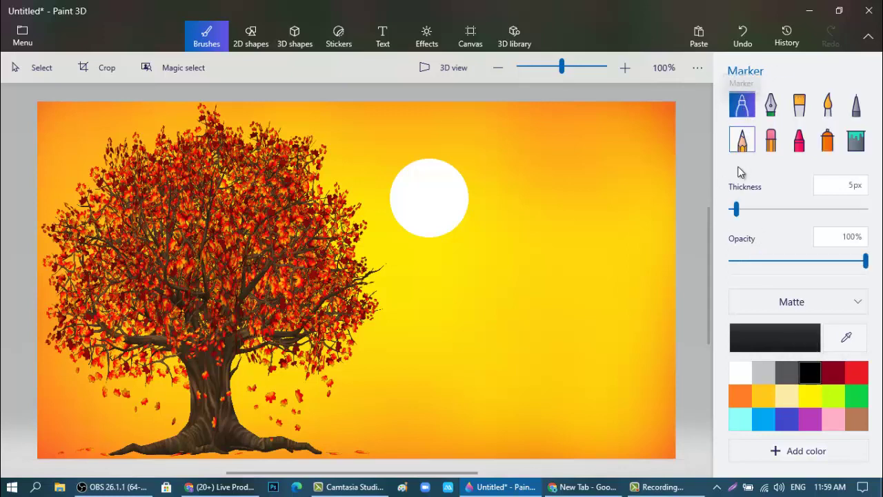
{"action": "left_click_drag", "start_coordinate": [735, 209], "coordinate": [789, 210]}
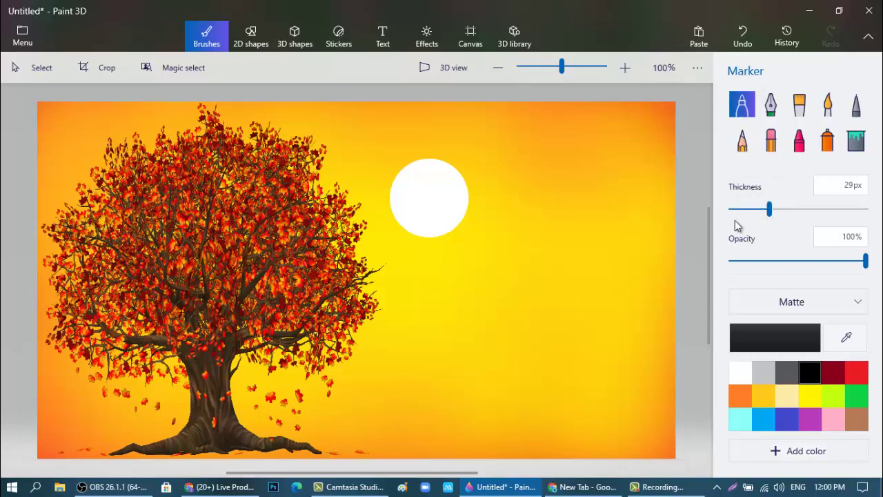
{"action": "left_click_drag", "start_coordinate": [124, 442], "coordinate": [28, 447]}
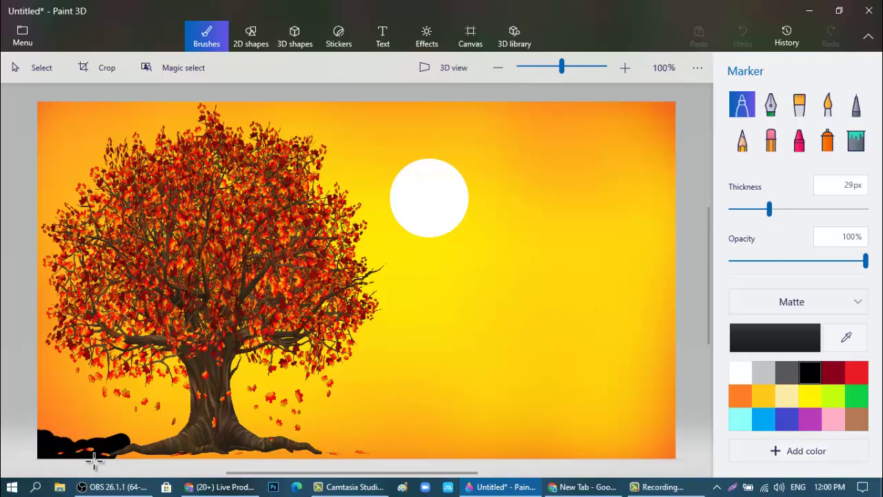
{"action": "mouse_move", "coordinate": [94, 461]}
{"action": "left_mouse_down"}
{"action": "mouse_move", "coordinate": [174, 450]}
{"action": "mouse_move", "coordinate": [188, 442]}
{"action": "mouse_move", "coordinate": [173, 439]}
{"action": "mouse_move", "coordinate": [189, 433]}
{"action": "mouse_move", "coordinate": [212, 451]}
{"action": "mouse_move", "coordinate": [254, 441]}
{"action": "mouse_move", "coordinate": [274, 457]}
{"action": "mouse_move", "coordinate": [306, 454]}
{"action": "mouse_move", "coordinate": [307, 463]}
{"action": "mouse_move", "coordinate": [370, 447]}
{"action": "mouse_move", "coordinate": [434, 471]}
{"action": "left_mouse_up"}
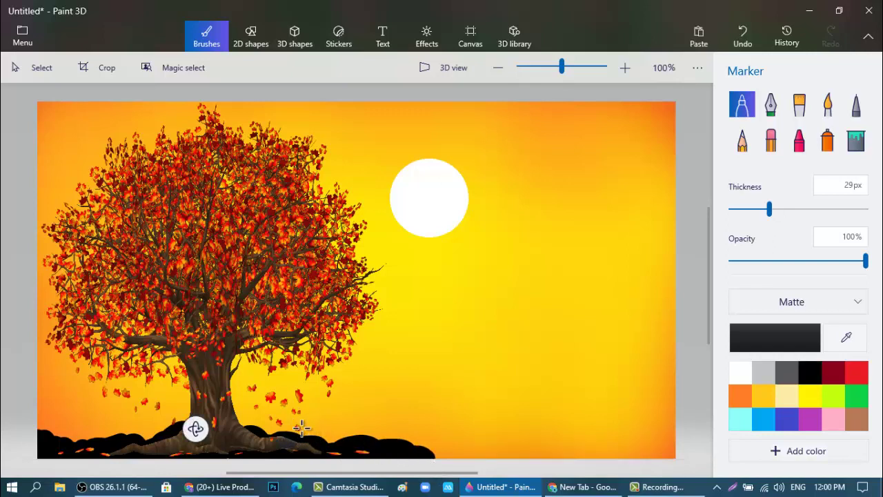
{"action": "mouse_move", "coordinate": [306, 437]}
{"action": "left_mouse_down"}
{"action": "mouse_move", "coordinate": [379, 439]}
{"action": "mouse_move", "coordinate": [401, 450]}
{"action": "mouse_move", "coordinate": [429, 440]}
{"action": "mouse_move", "coordinate": [447, 460]}
{"action": "mouse_move", "coordinate": [475, 466]}
{"action": "mouse_move", "coordinate": [438, 459]}
{"action": "left_mouse_up"}
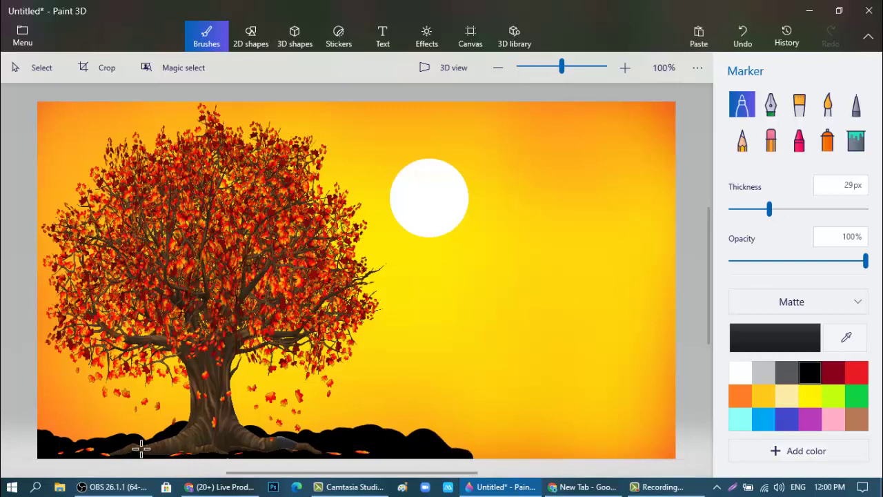
{"action": "left_click_drag", "start_coordinate": [138, 449], "coordinate": [117, 438]}
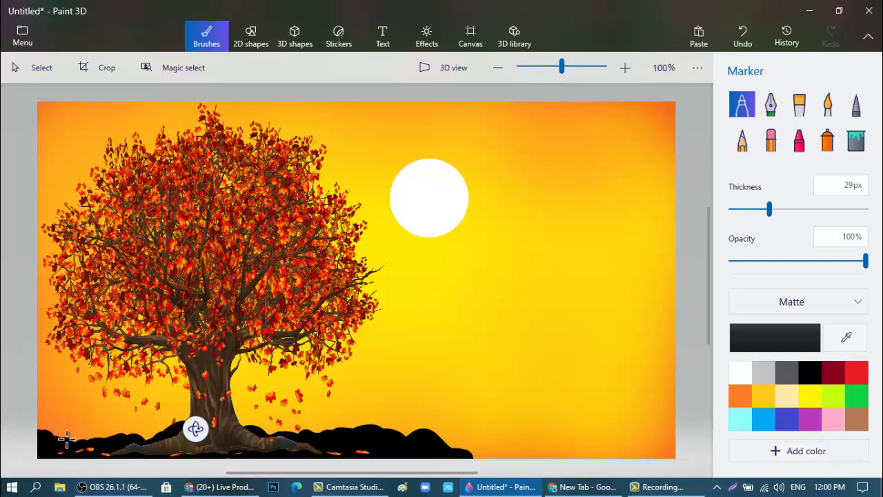
Step: Try raising the black ground at the canvas's left edge and extending it past the tree, and undo these strokes
{"action": "mouse_move", "coordinate": [63, 439]}
{"action": "left_mouse_down"}
{"action": "mouse_move", "coordinate": [28, 421]}
{"action": "mouse_move", "coordinate": [76, 427]}
{"action": "mouse_move", "coordinate": [90, 441]}
{"action": "mouse_move", "coordinate": [169, 440]}
{"action": "mouse_move", "coordinate": [213, 460]}
{"action": "mouse_move", "coordinate": [316, 442]}
{"action": "mouse_move", "coordinate": [423, 438]}
{"action": "mouse_move", "coordinate": [515, 457]}
{"action": "mouse_move", "coordinate": [528, 475]}
{"action": "mouse_move", "coordinate": [451, 440]}
{"action": "left_mouse_up"}
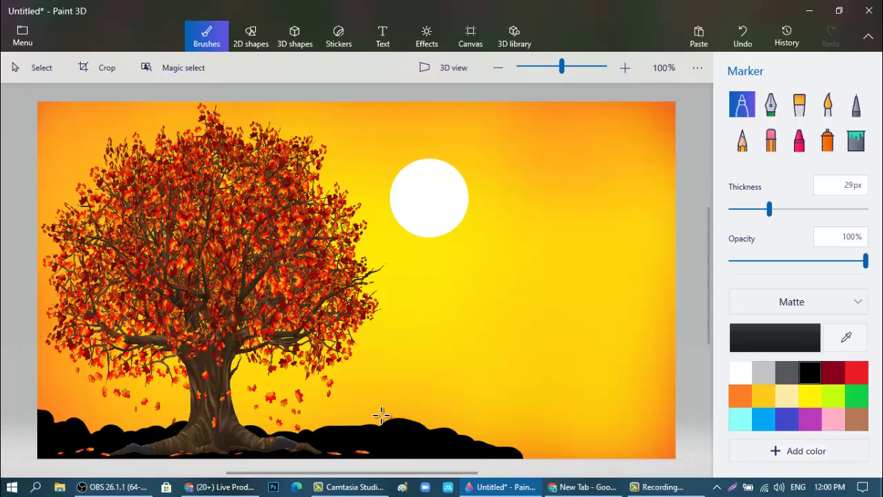
{"action": "mouse_move", "coordinate": [159, 441]}
{"action": "left_mouse_down"}
{"action": "mouse_move", "coordinate": [116, 431]}
{"action": "mouse_move", "coordinate": [98, 439]}
{"action": "mouse_move", "coordinate": [14, 403]}
{"action": "left_mouse_up"}
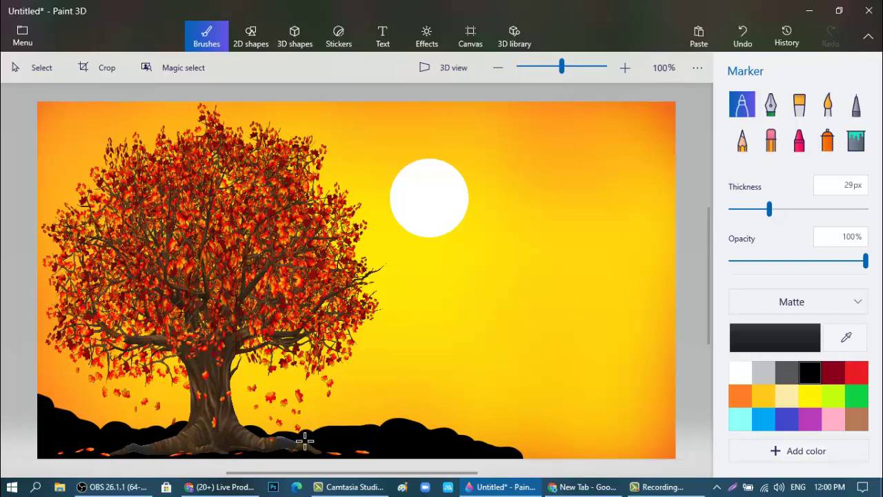
{"action": "key", "text": "ctrl+z"}
{"action": "key", "text": "ctrl+z"}
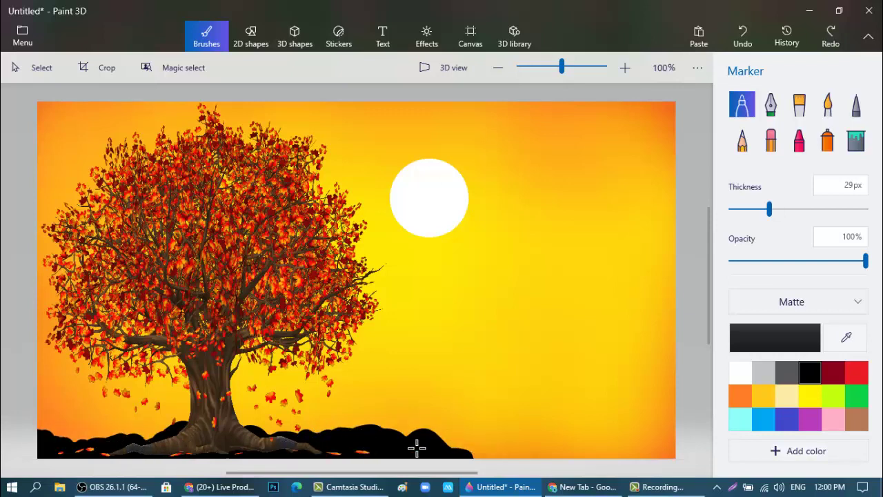
Step: Extend the black ground slightly farther along the canvas's lower edge with a tapering right end
{"action": "mouse_move", "coordinate": [417, 448]}
{"action": "left_mouse_down"}
{"action": "mouse_move", "coordinate": [510, 471]}
{"action": "mouse_move", "coordinate": [474, 459]}
{"action": "mouse_move", "coordinate": [502, 464]}
{"action": "left_mouse_up"}
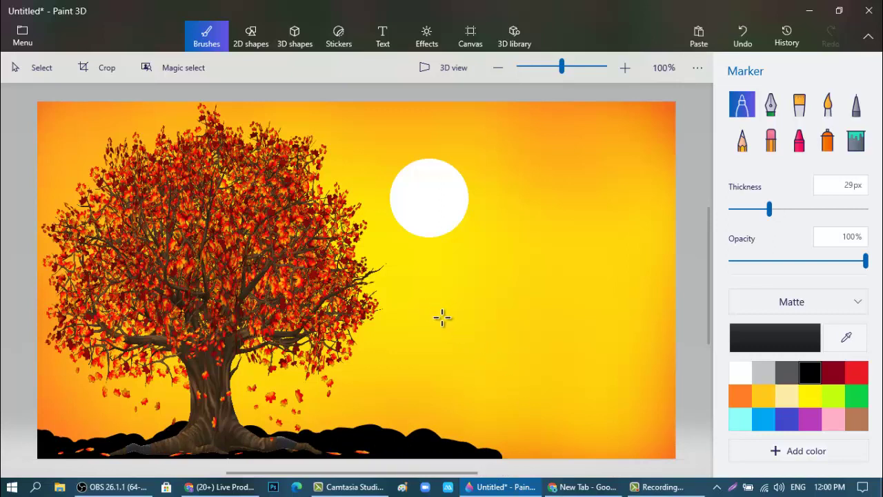
Step: Draw two small black flying birds just below and to the right of the sun with the Marker at 5 px
{"action": "left_click_drag", "start_coordinate": [769, 214], "coordinate": [736, 216]}
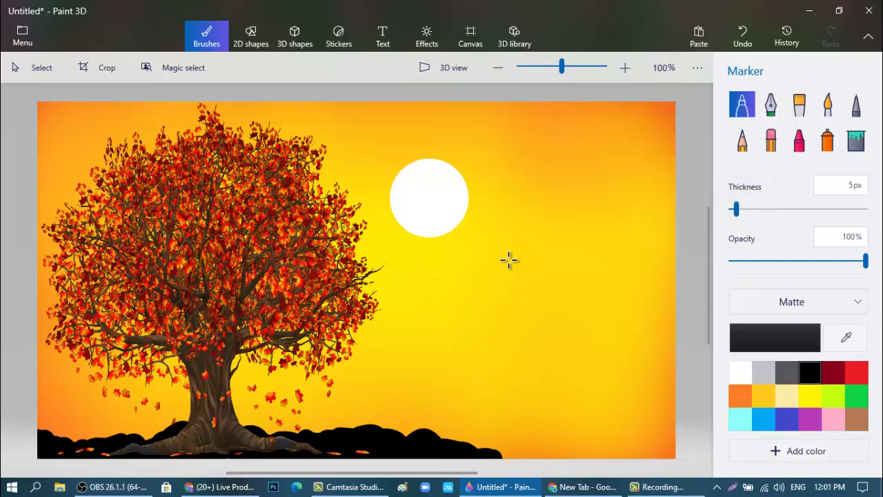
{"action": "left_click_drag", "start_coordinate": [493, 242], "coordinate": [509, 239]}
{"action": "left_click_drag", "start_coordinate": [460, 253], "coordinate": [476, 247]}
Step: Add three thinner black birds around the first two with the Marker at 3 px thickness
{"action": "left_click_drag", "start_coordinate": [735, 209], "coordinate": [733, 209]}
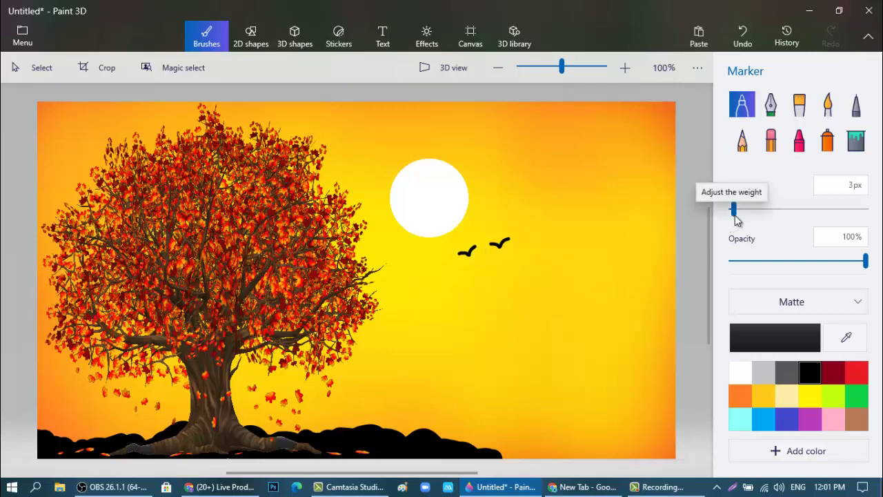
{"action": "left_click_drag", "start_coordinate": [503, 211], "coordinate": [519, 211]}
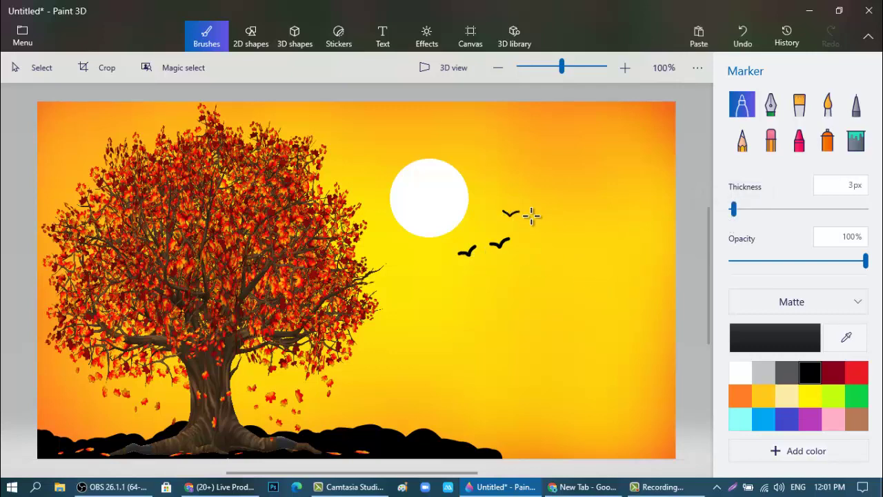
{"action": "left_click_drag", "start_coordinate": [477, 236], "coordinate": [526, 241]}
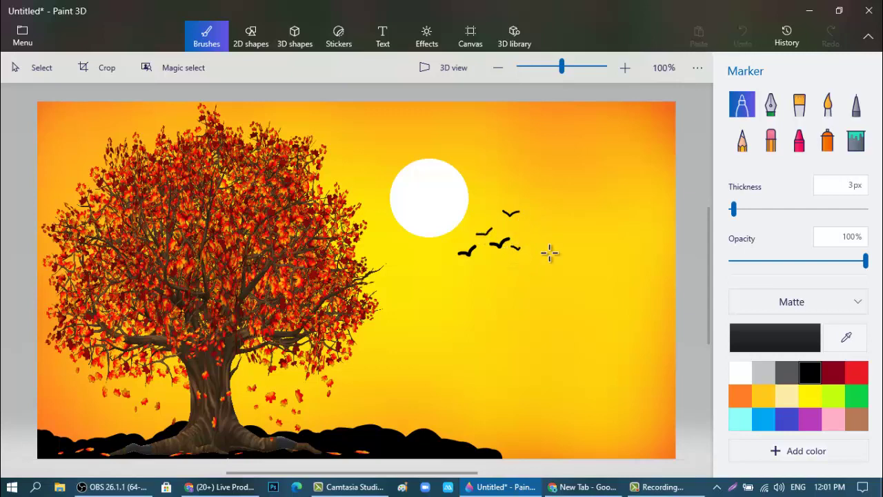